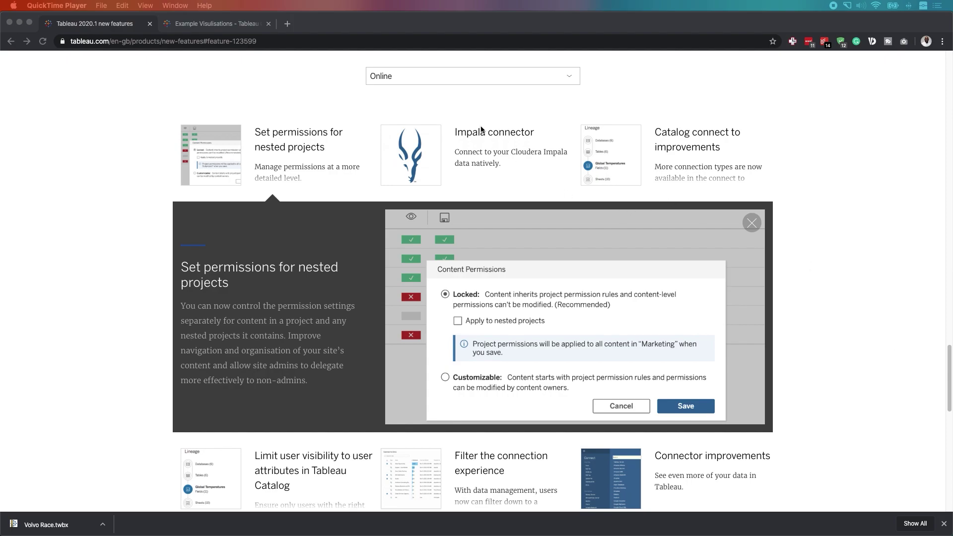
# Switch to the 'Example Visualisations – Tableau Online' Chrome tab.
pyautogui.click(226, 24)
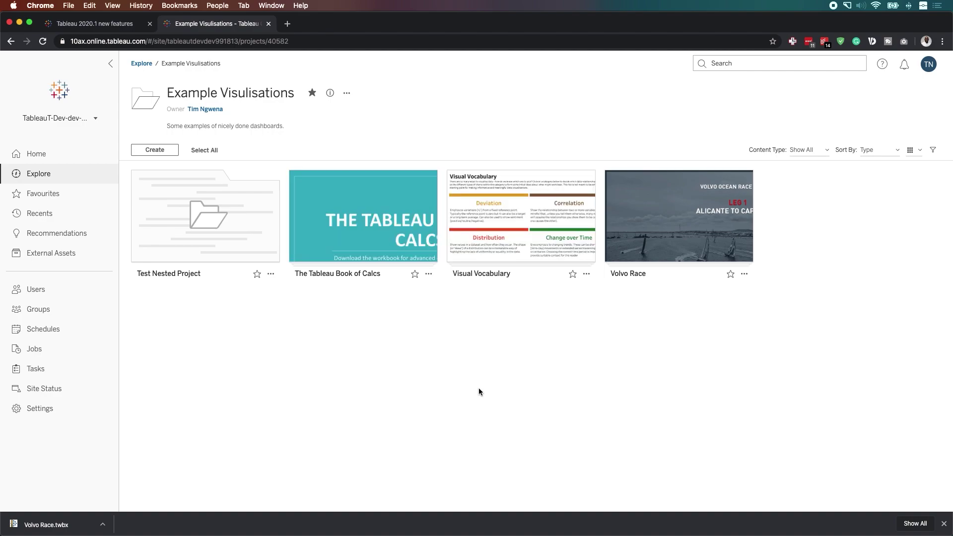
# Show the Example Visulisations project's Permissions dialog from its '...' menu.
pyautogui.click(347, 95)
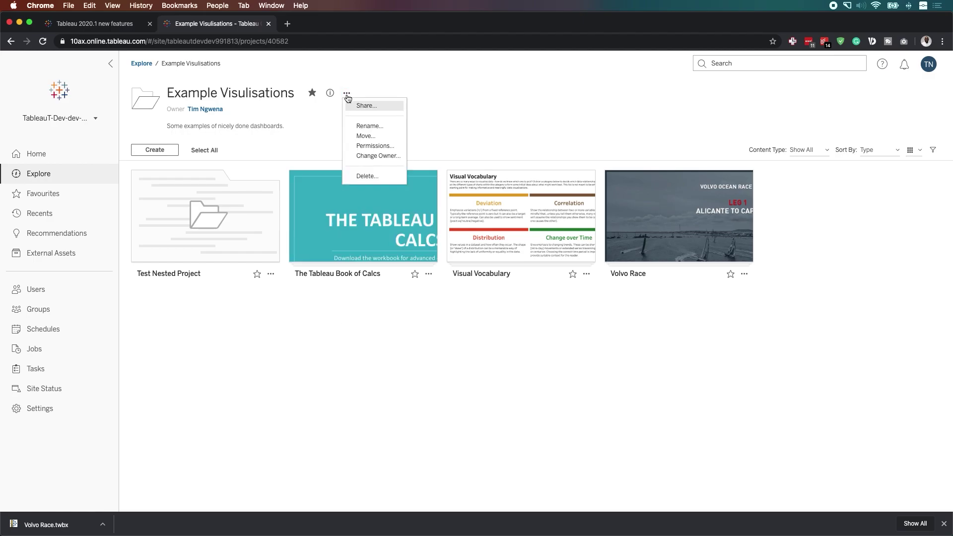
pyautogui.click(390, 152)
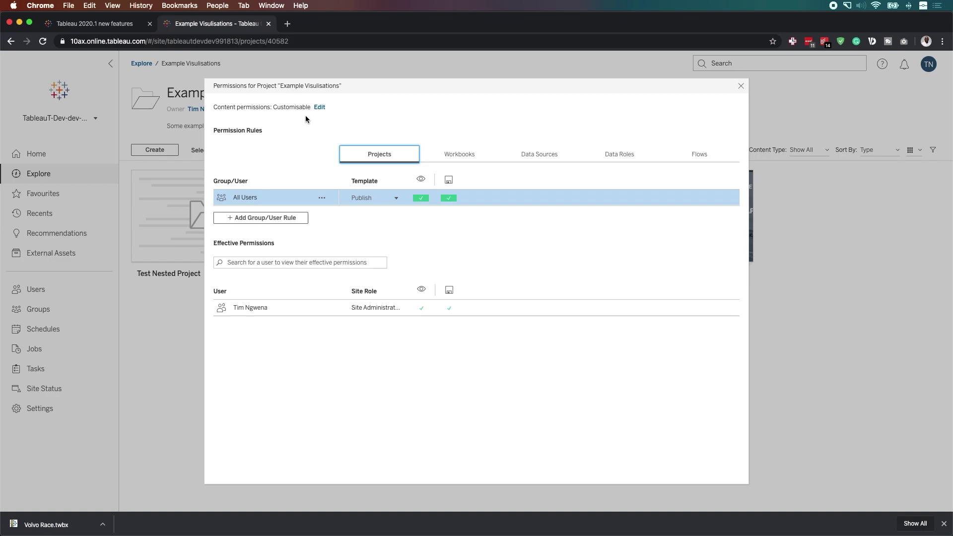
pyautogui.click(320, 107)
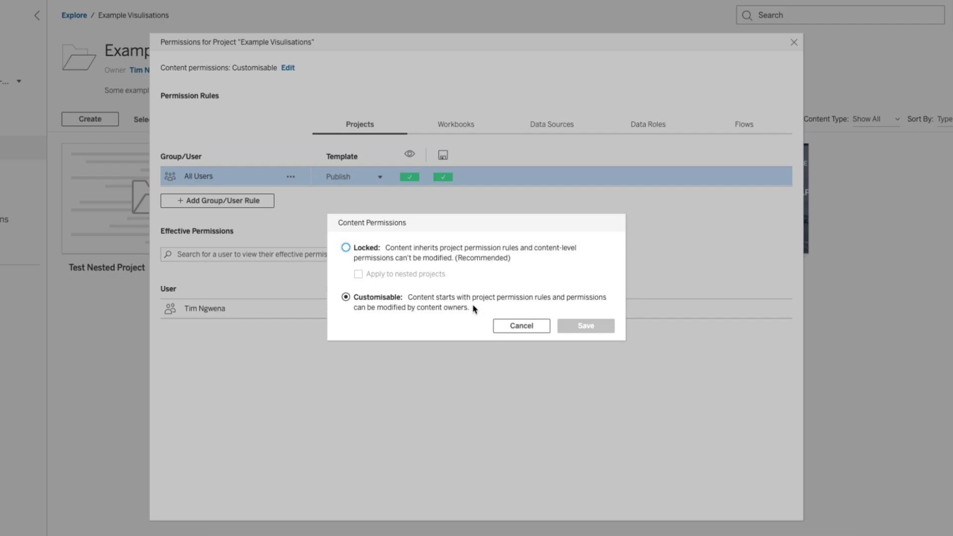
pyautogui.click(519, 327)
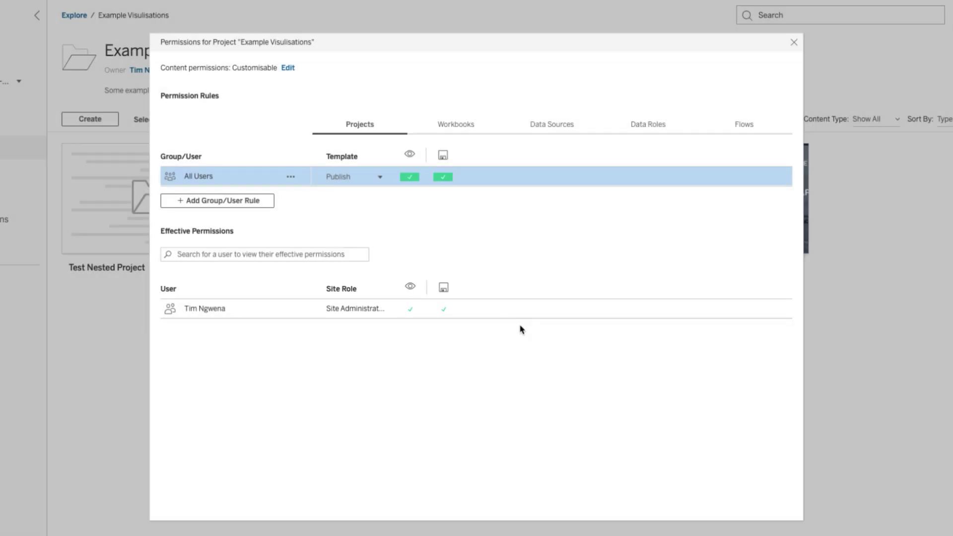
# Check Test Nested Project's permissions are Customisable with All Users on Publish, then return to Example Visulisations.
pyautogui.click(794, 43)
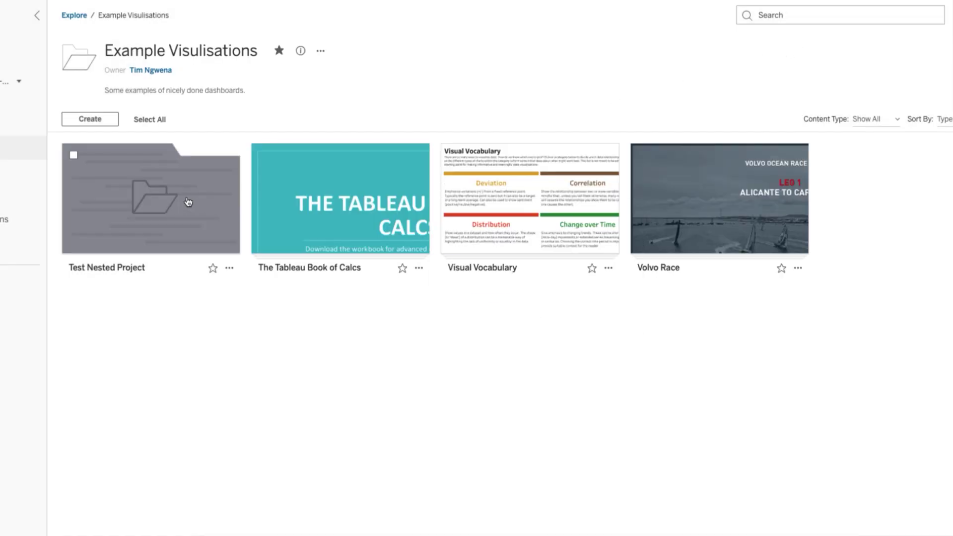
pyautogui.click(238, 218)
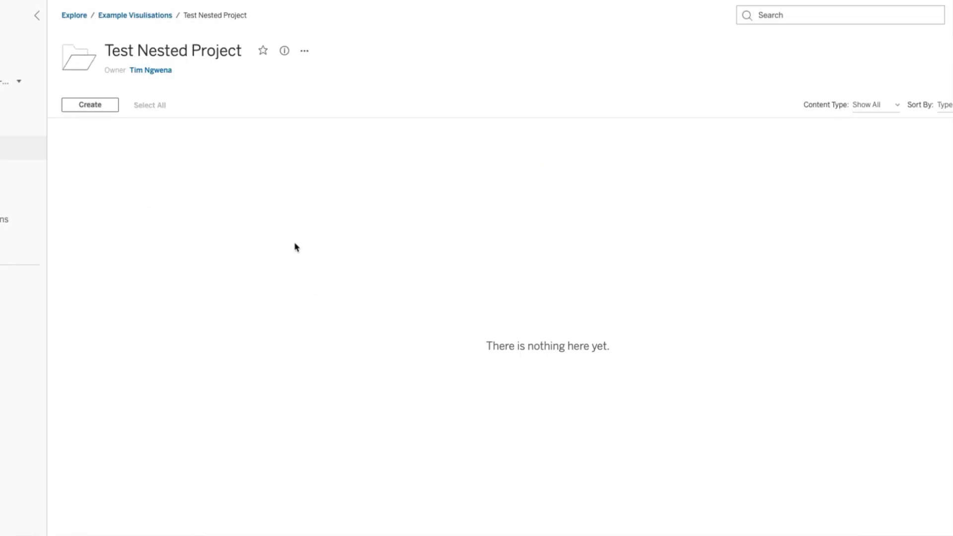
pyautogui.click(334, 95)
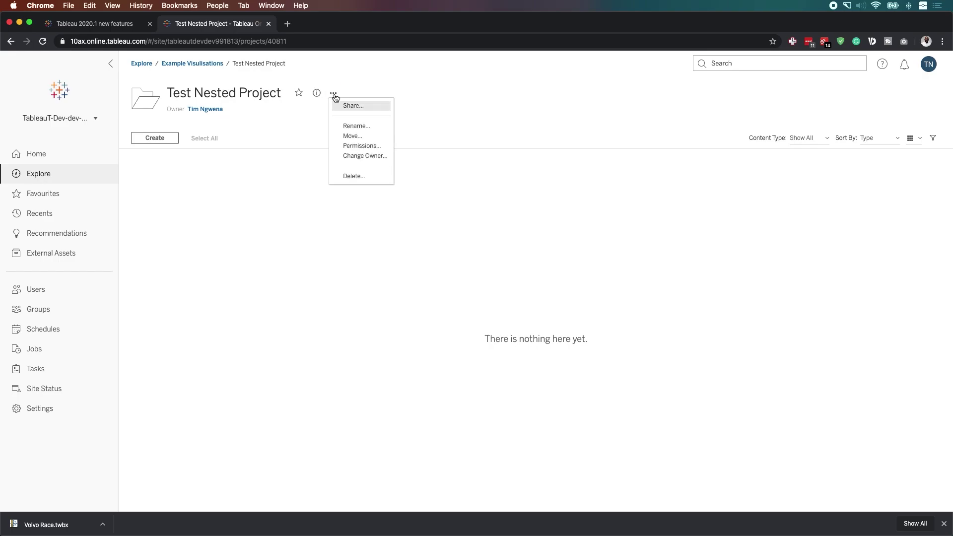
pyautogui.click(359, 145)
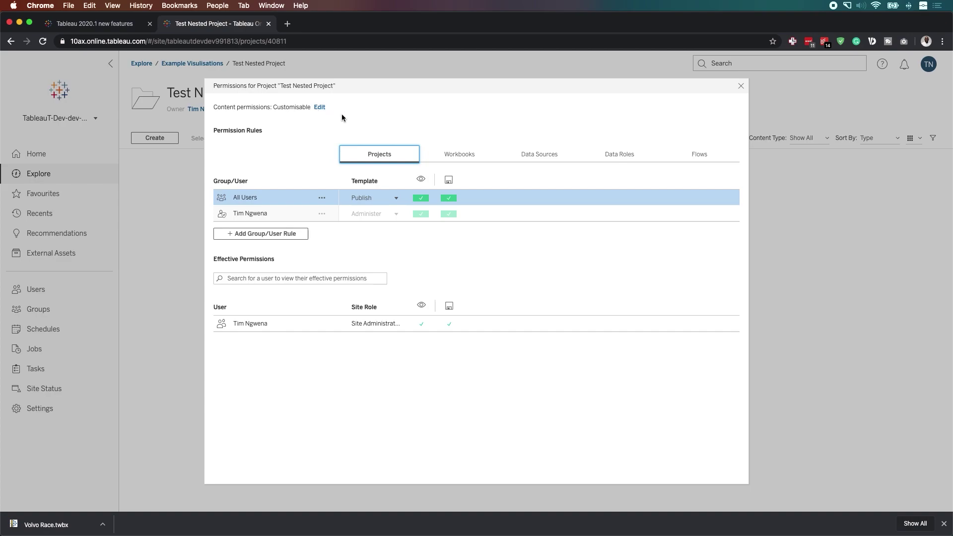
pyautogui.click(740, 86)
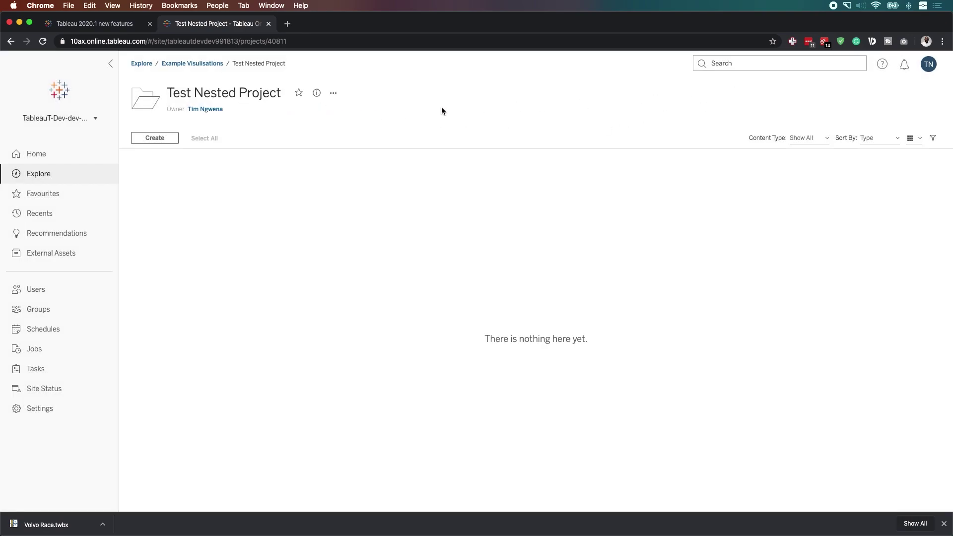
pyautogui.click(193, 63)
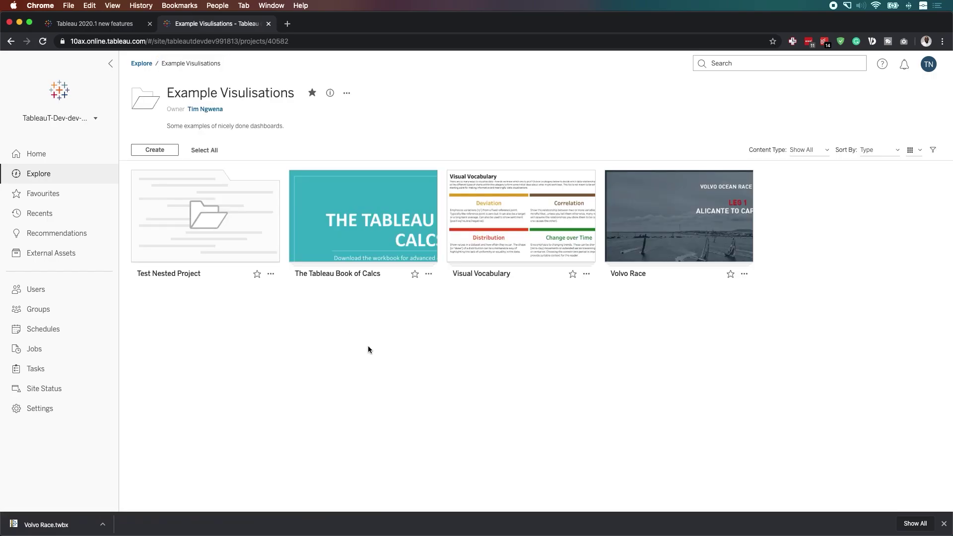
# Set Example Visulisations content permissions to Locked, applied to nested projects, and save.
pyautogui.click(346, 93)
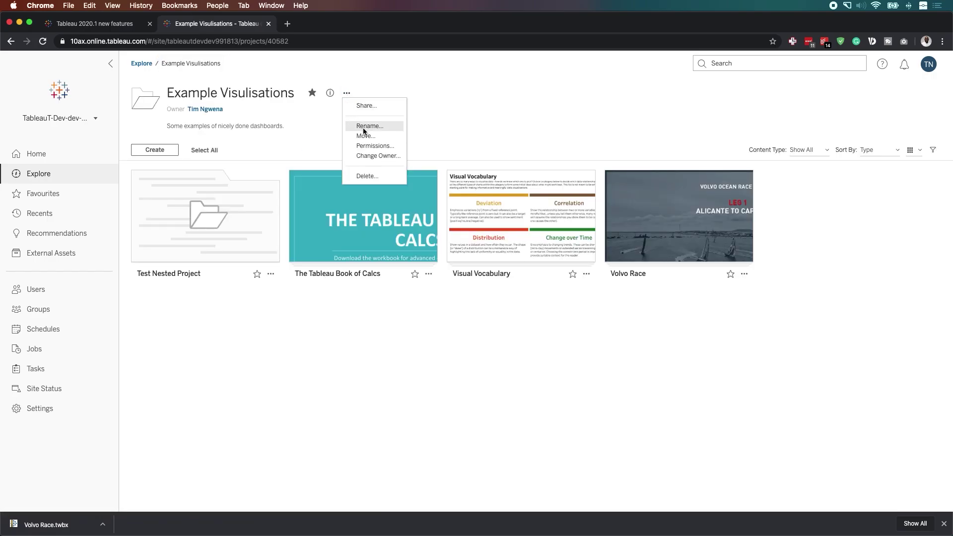
pyautogui.click(372, 145)
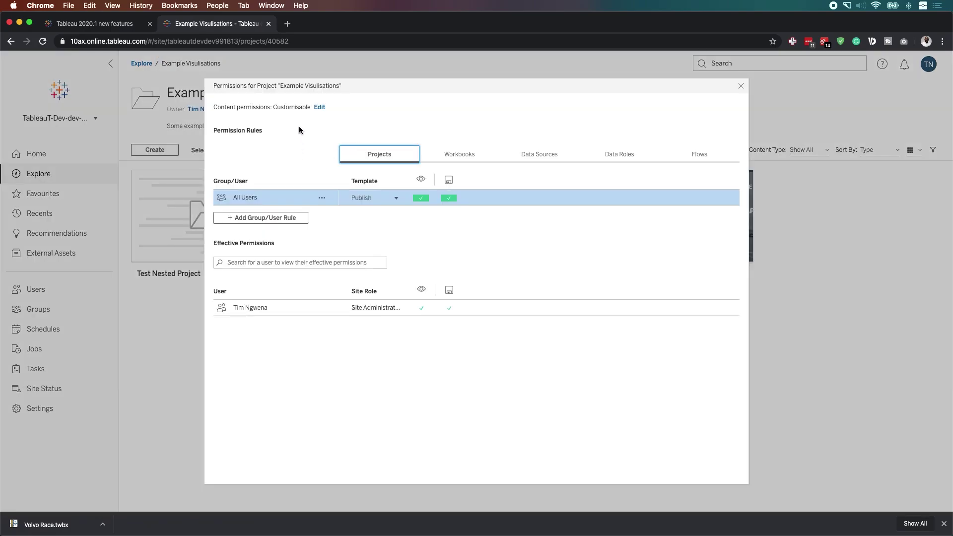
pyautogui.click(319, 108)
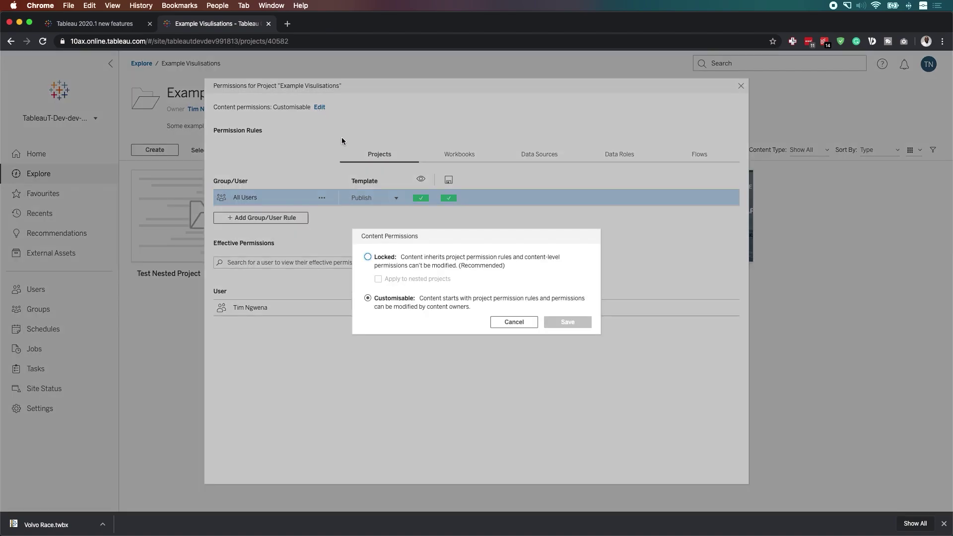
pyautogui.click(368, 257)
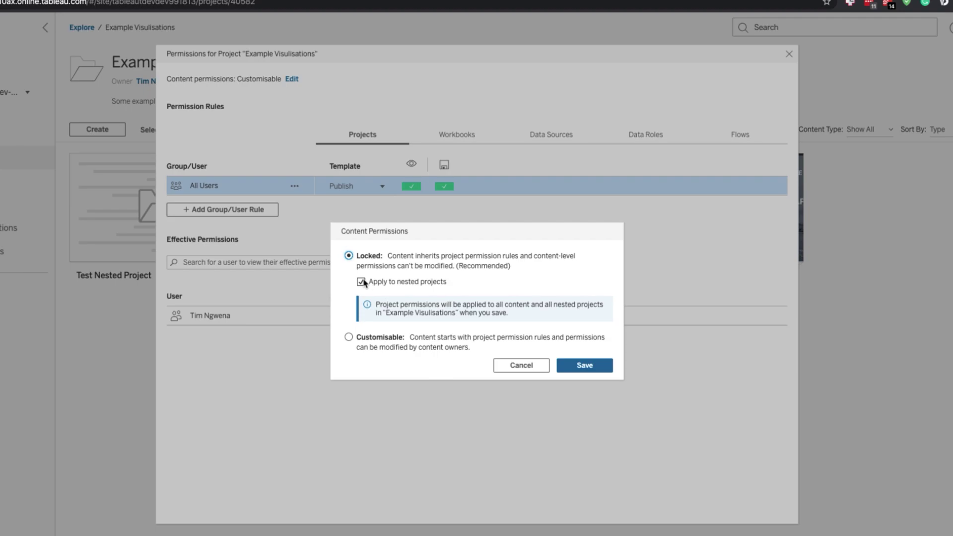
pyautogui.click(608, 370)
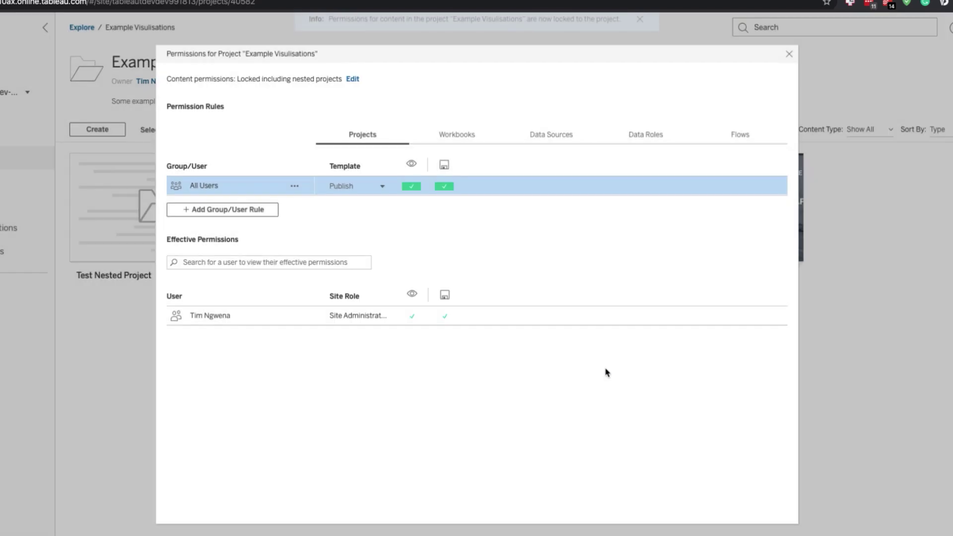
pyautogui.click(788, 54)
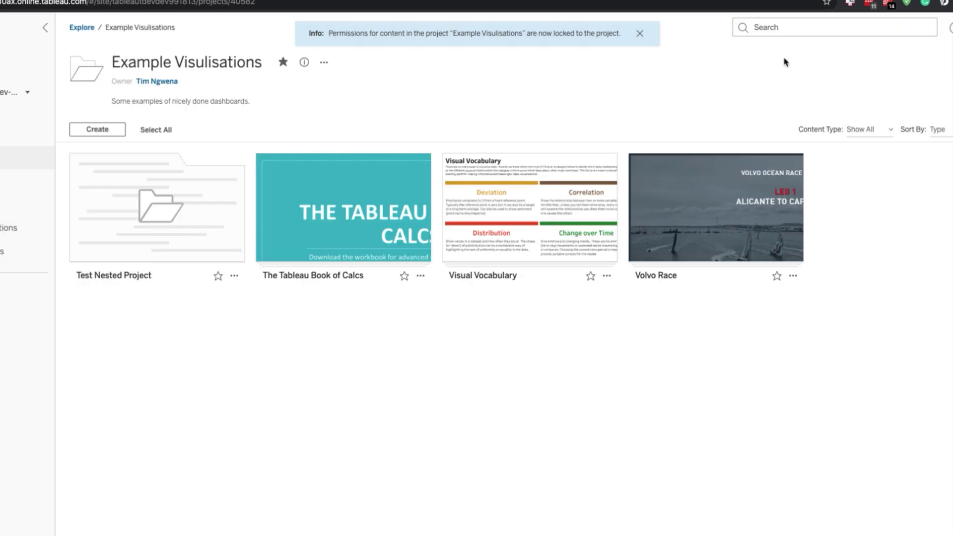
pyautogui.click(151, 206)
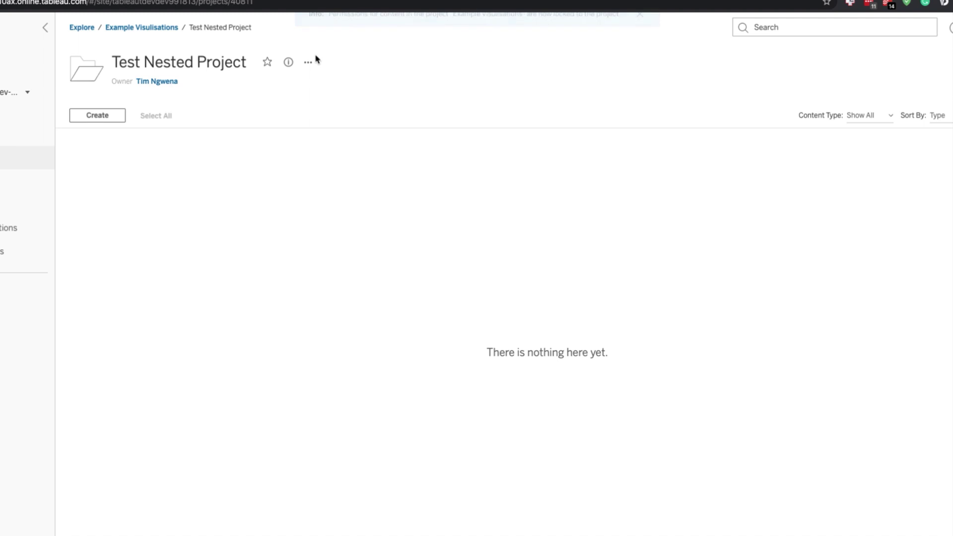
pyautogui.click(308, 63)
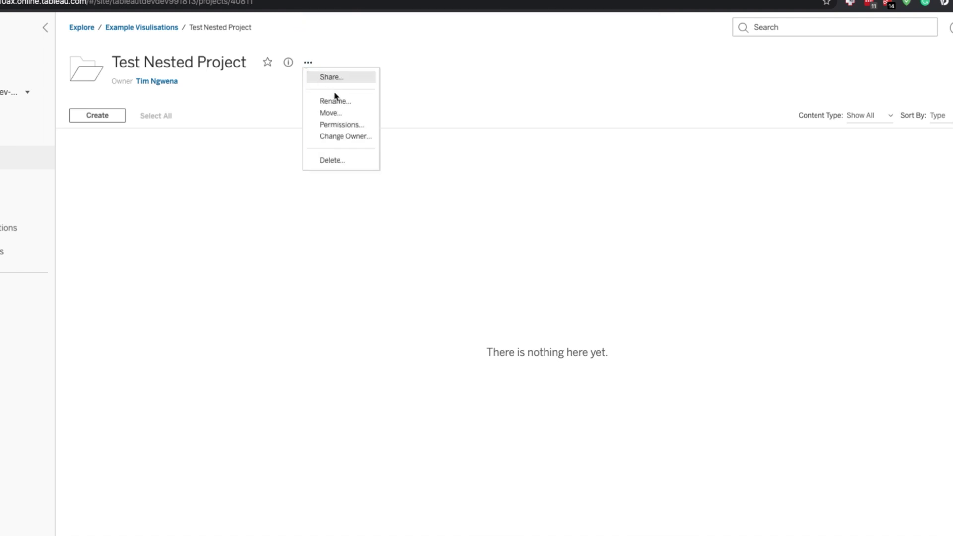
pyautogui.click(351, 127)
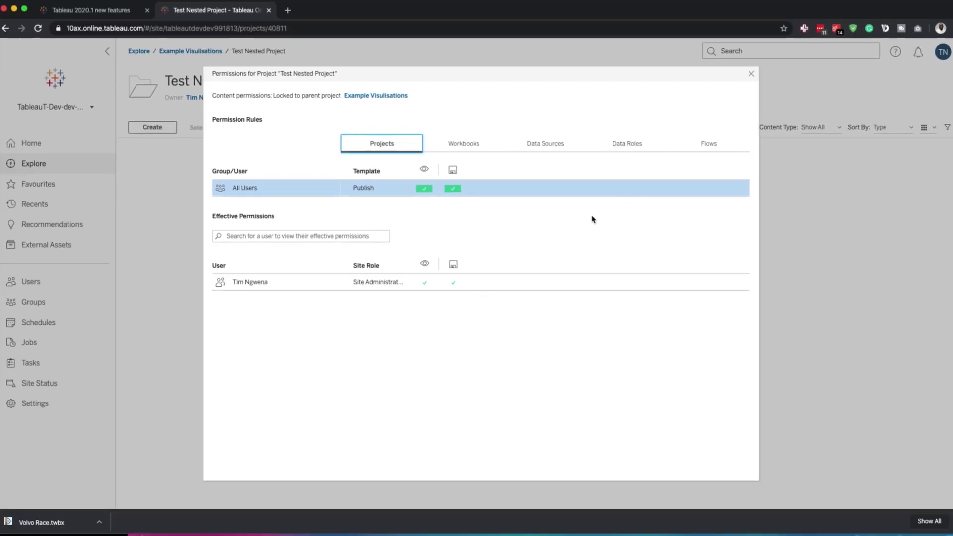
pyautogui.click(367, 189)
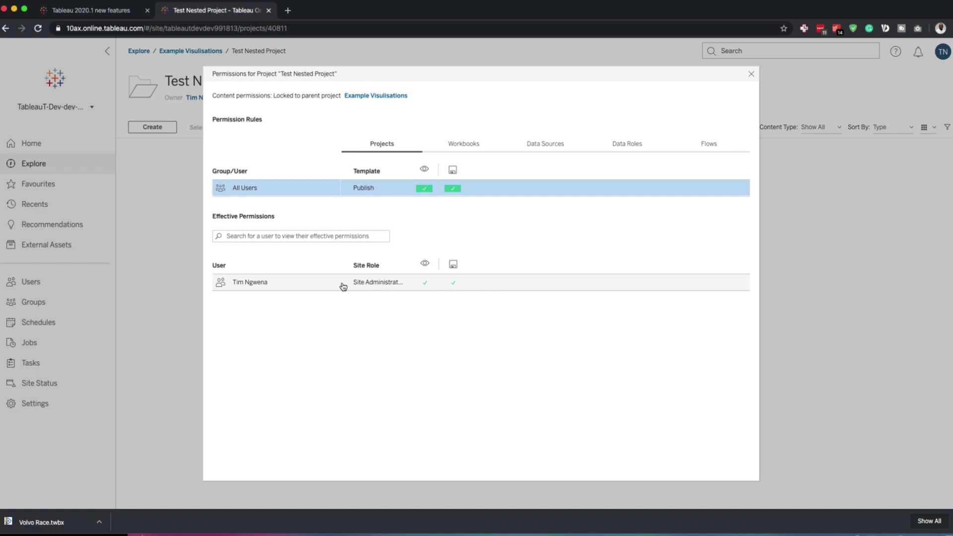
pyautogui.click(751, 74)
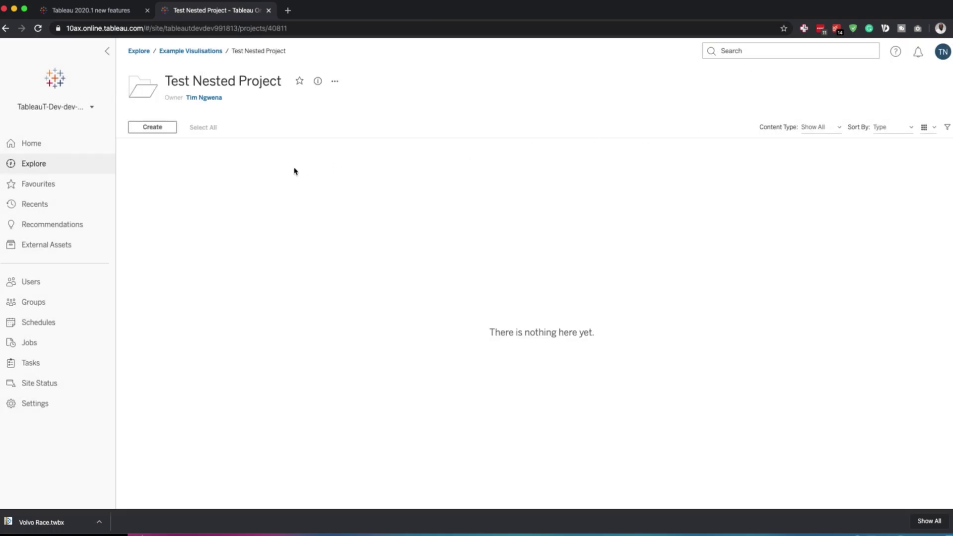
# Keep Example Visulisations permissions Locked but untick 'Apply to nested projects', then save.
pyautogui.click(196, 50)
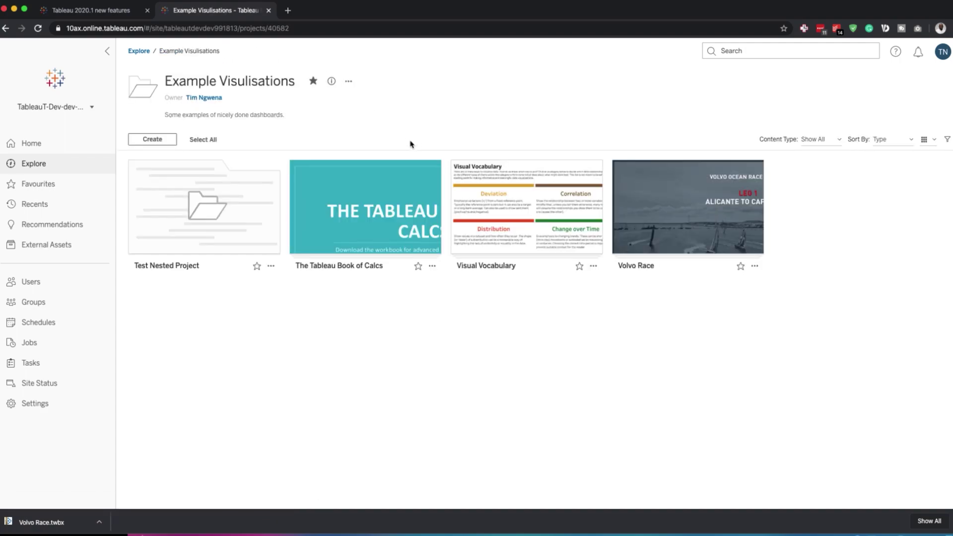
pyautogui.click(348, 81)
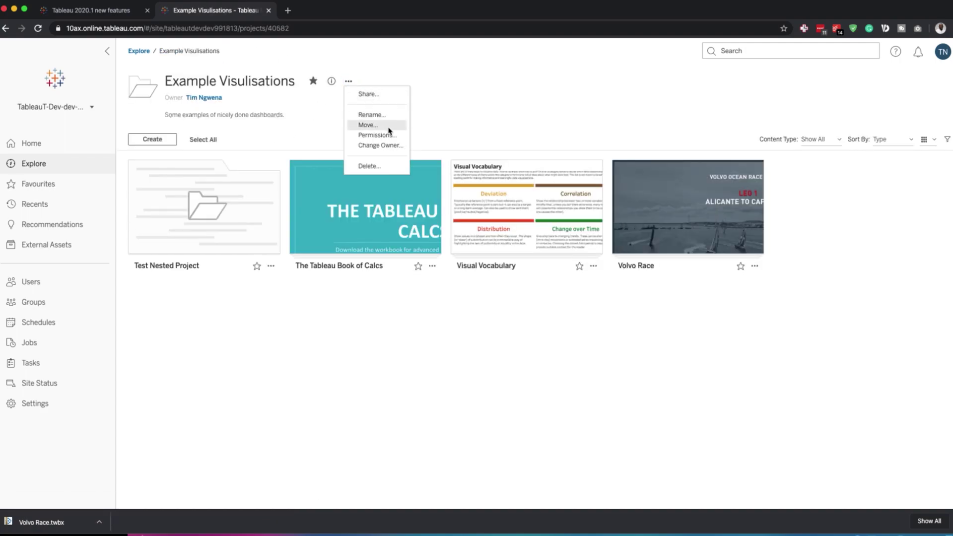
pyautogui.click(387, 135)
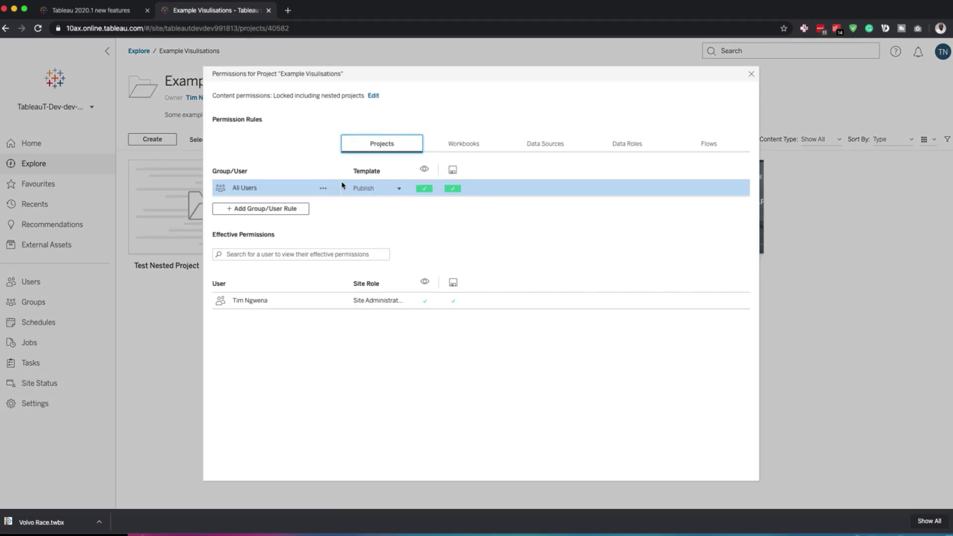
pyautogui.click(373, 96)
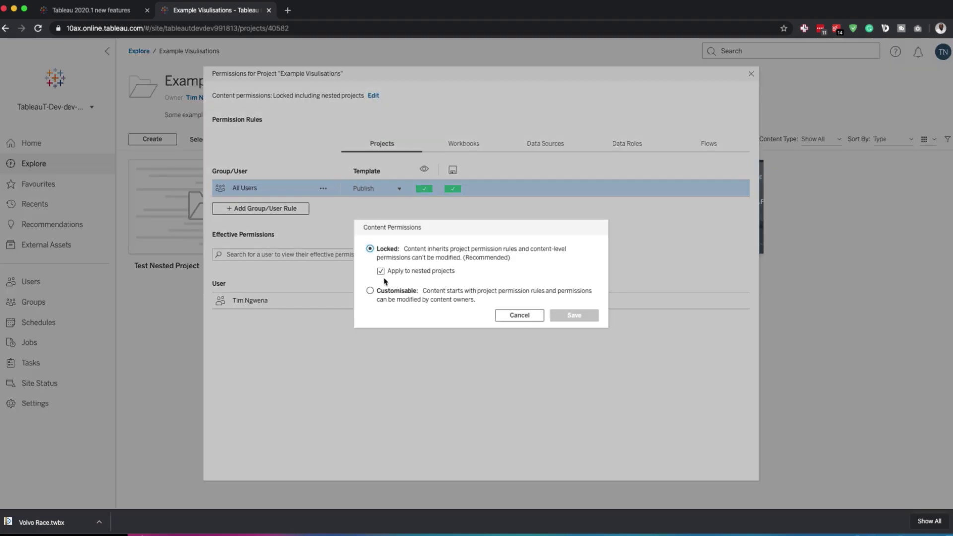
pyautogui.click(381, 272)
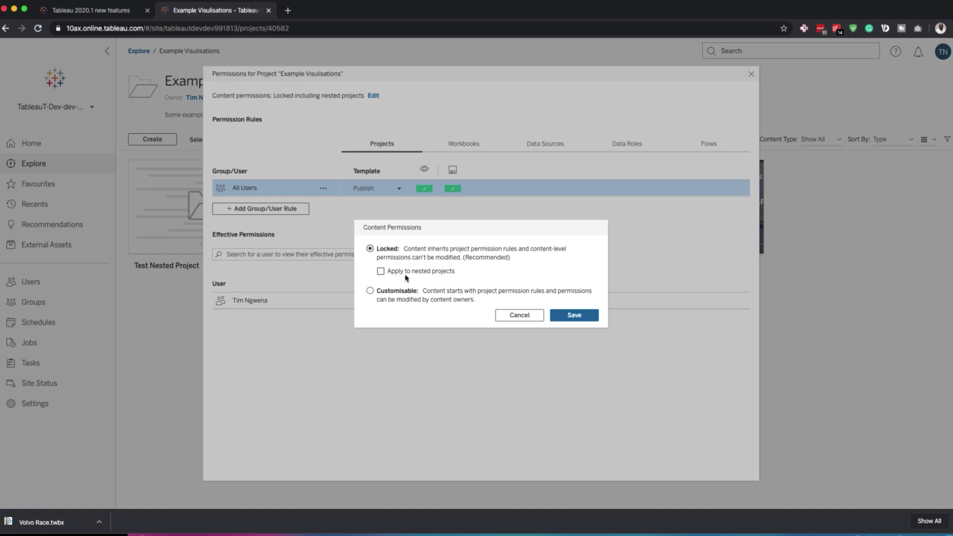
pyautogui.click(576, 317)
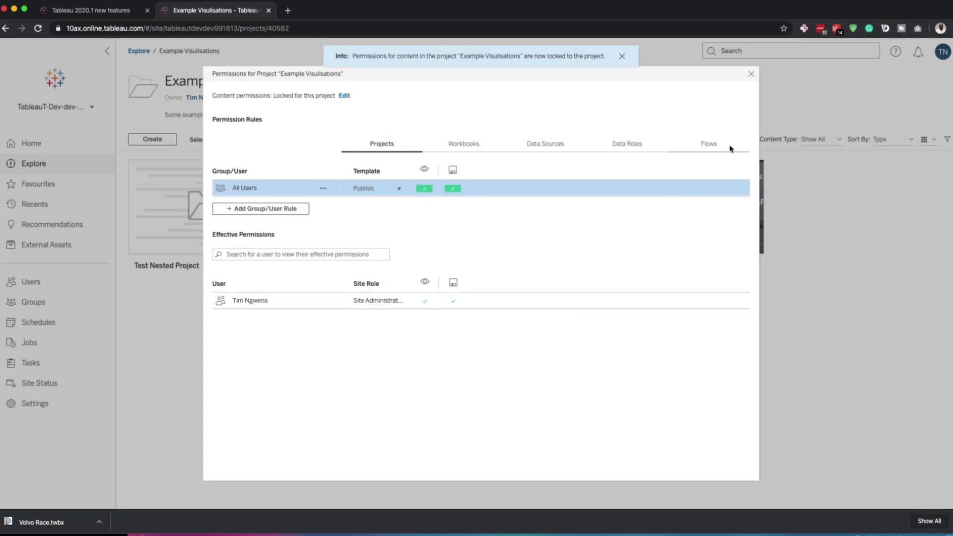
pyautogui.click(751, 74)
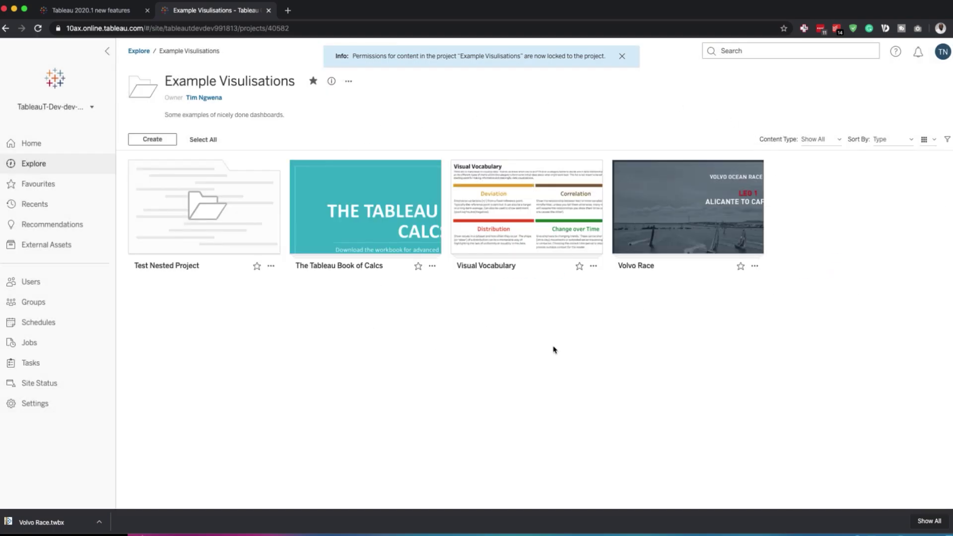
pyautogui.click(209, 216)
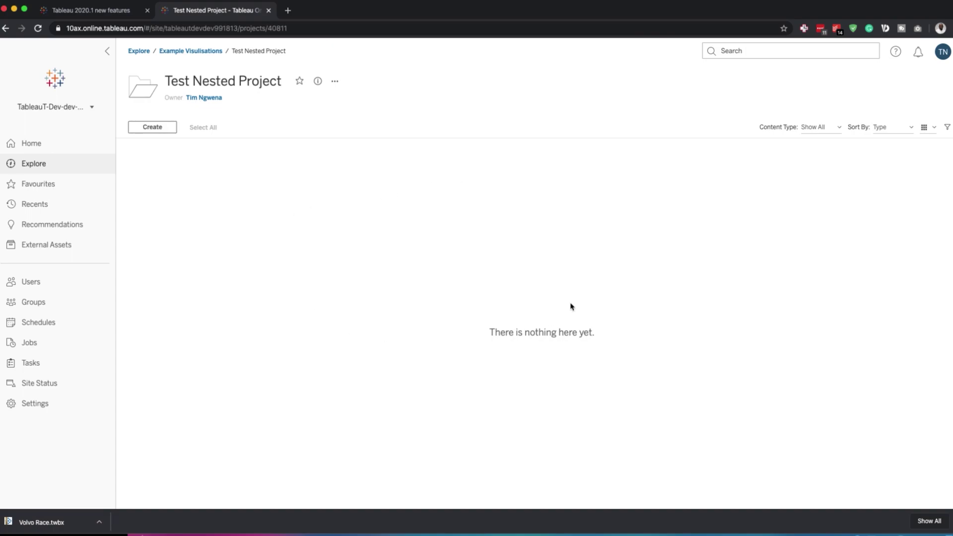
pyautogui.click(335, 82)
pyautogui.click(365, 135)
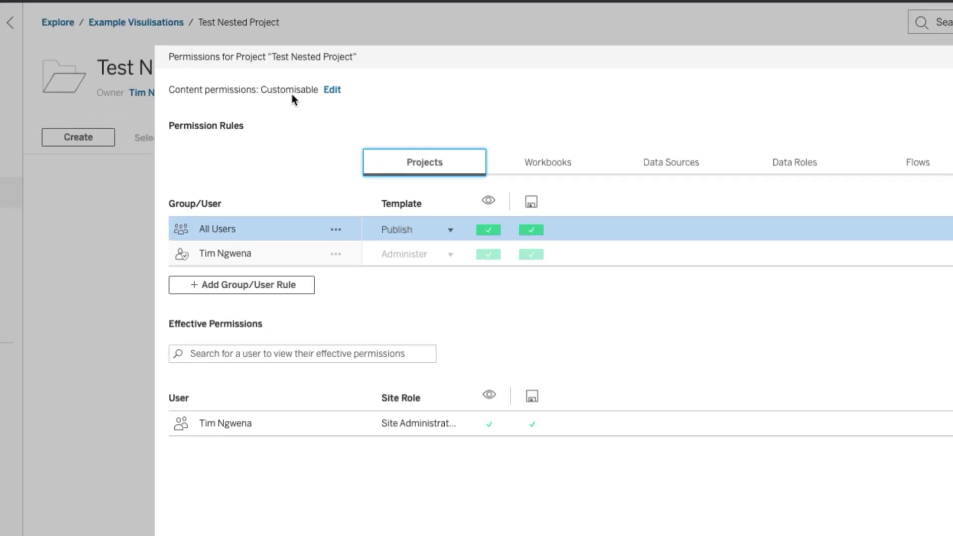
pyautogui.click(333, 91)
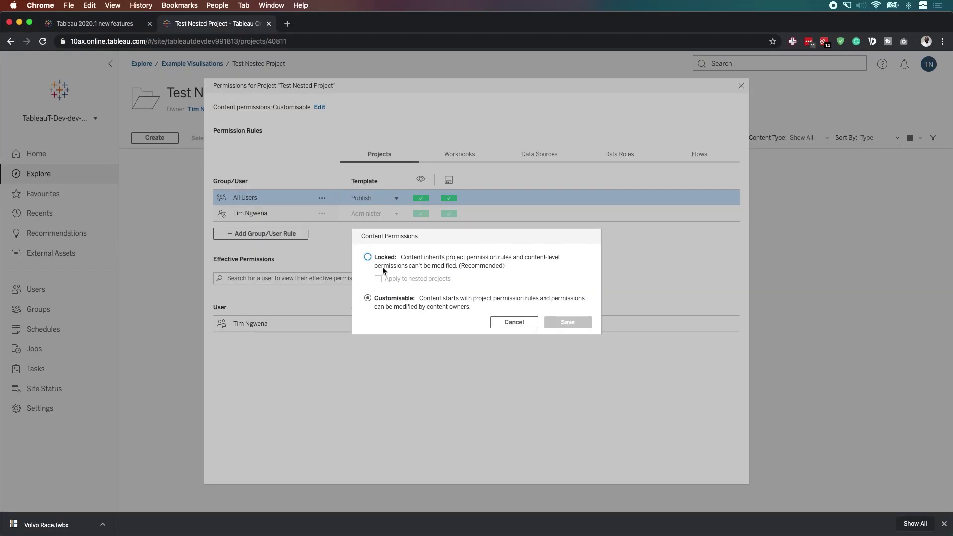
pyautogui.click(513, 321)
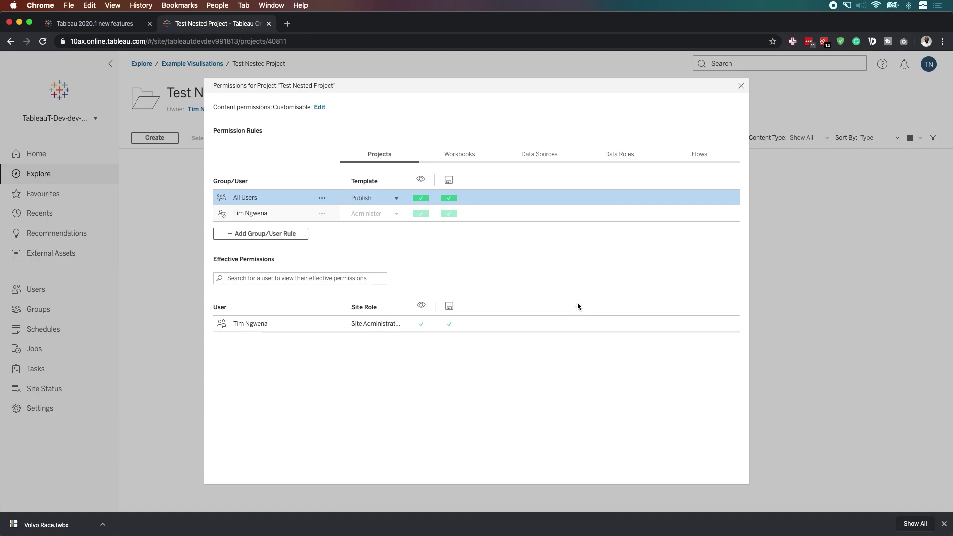
pyautogui.click(744, 91)
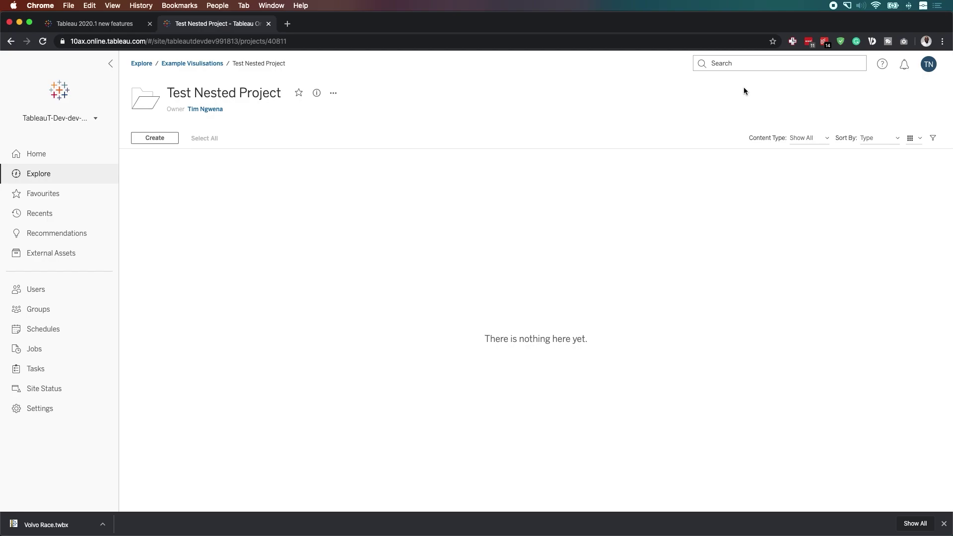
pyautogui.click(207, 63)
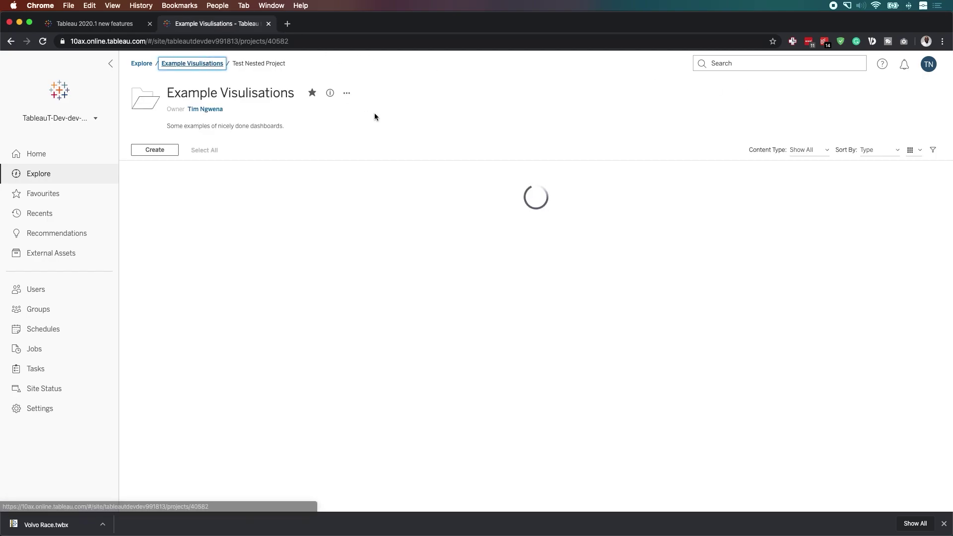